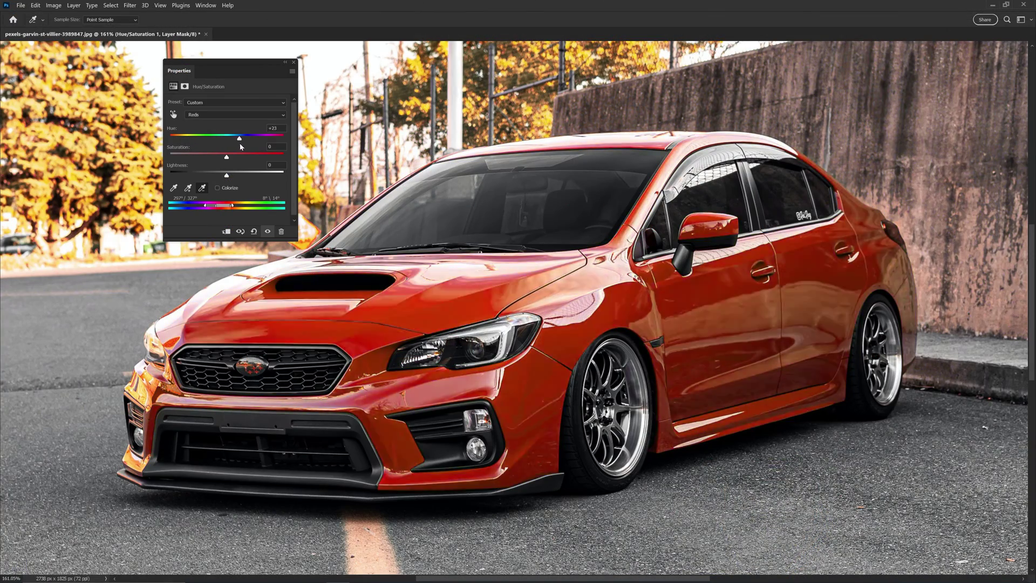
Preview a small further Hue slider shift toward orange on the unedited red car photo.
left_click_drag(240, 138, 244, 138)
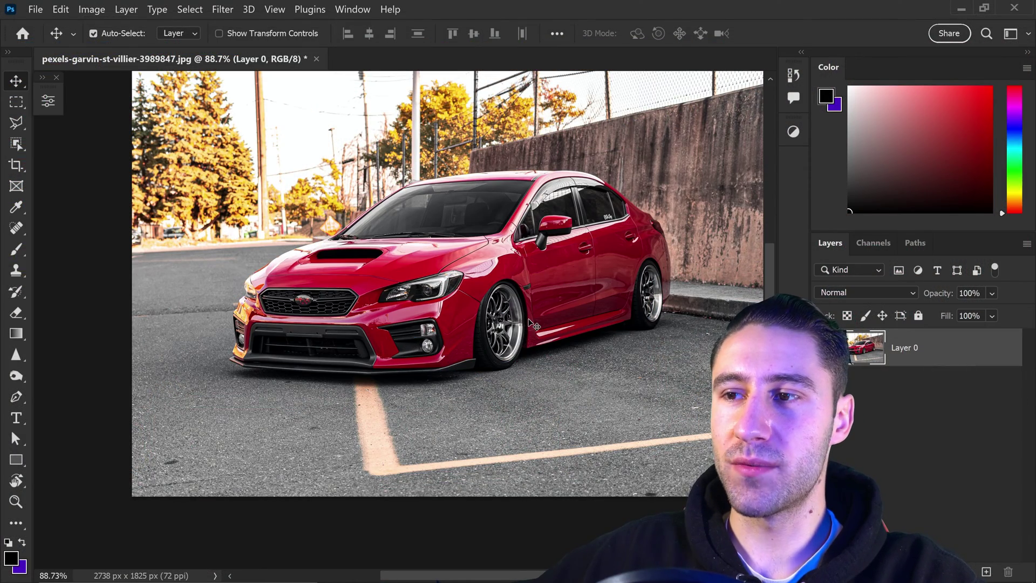
Add a Hue/Saturation layer targeting Reds, with the on-image tool and Add to Sample eyedropper.
left_click(793, 132)
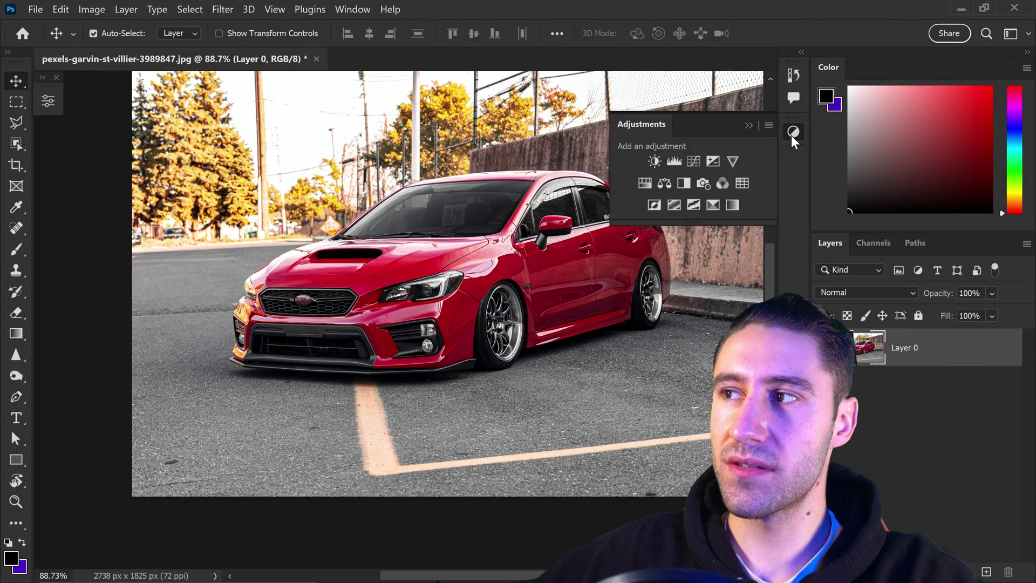
left_click(646, 184)
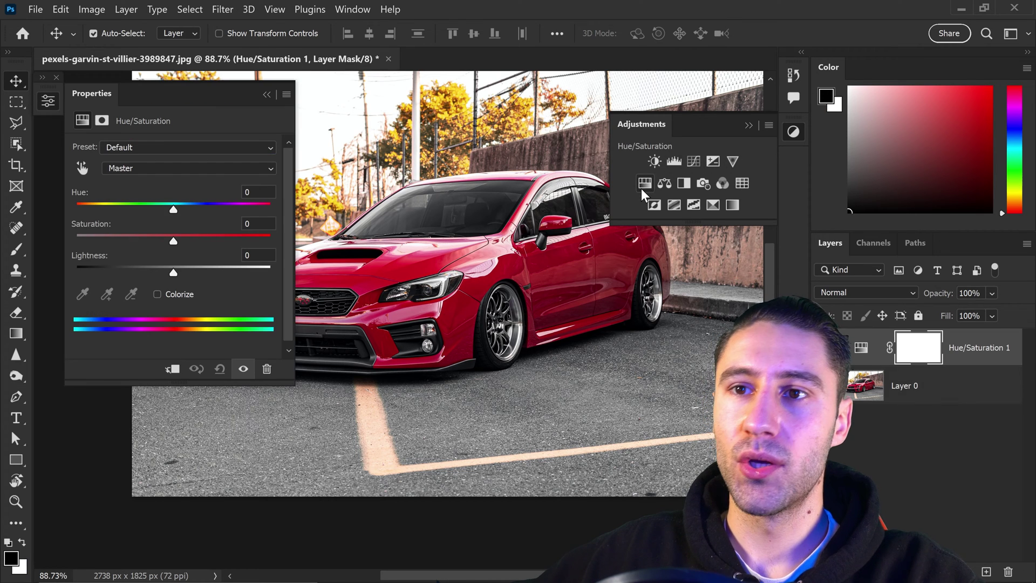
left_click(749, 126)
left_click_drag(500, 282, 550, 259)
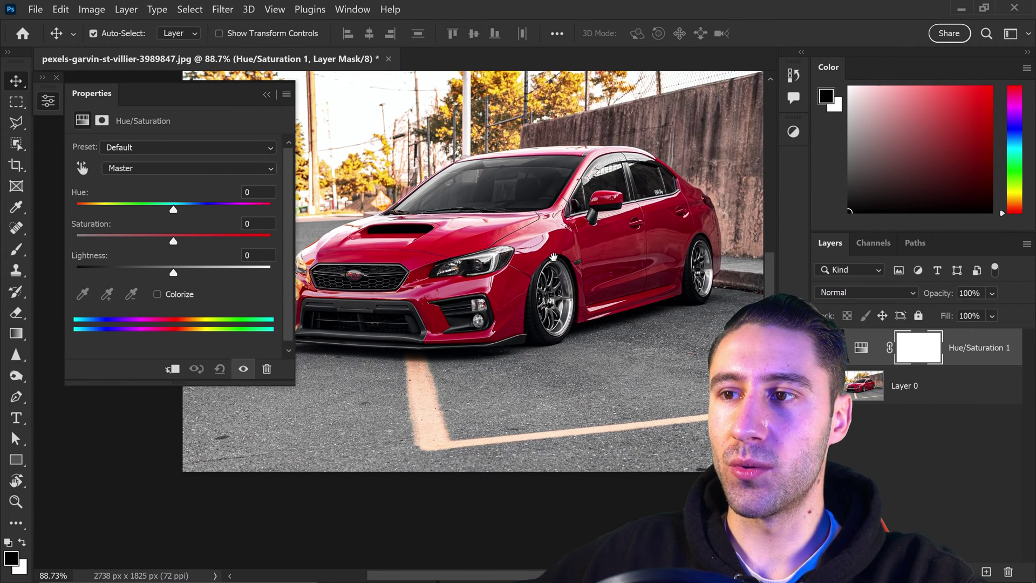
left_click(81, 168)
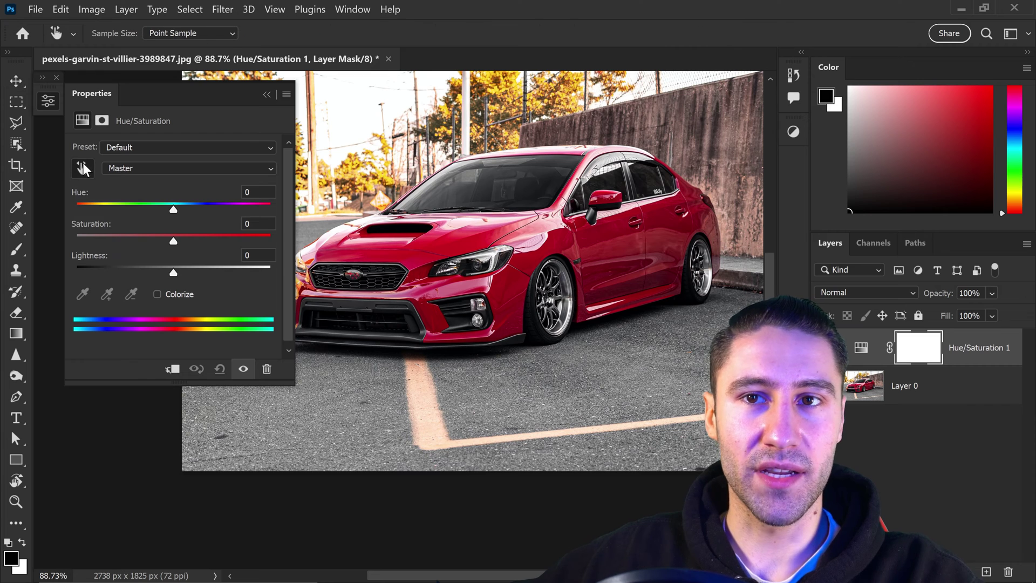
left_click(463, 243)
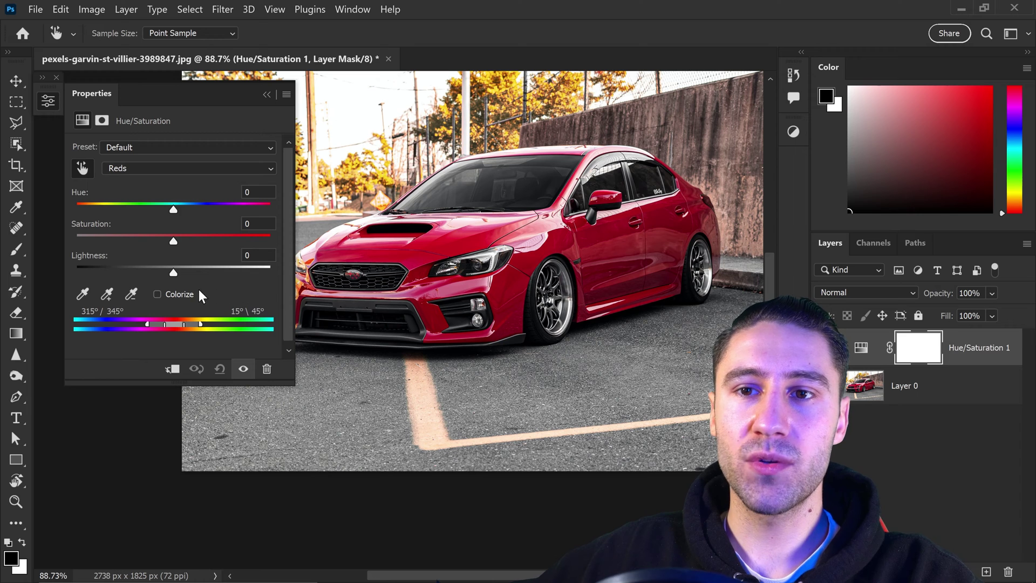
left_click(109, 293)
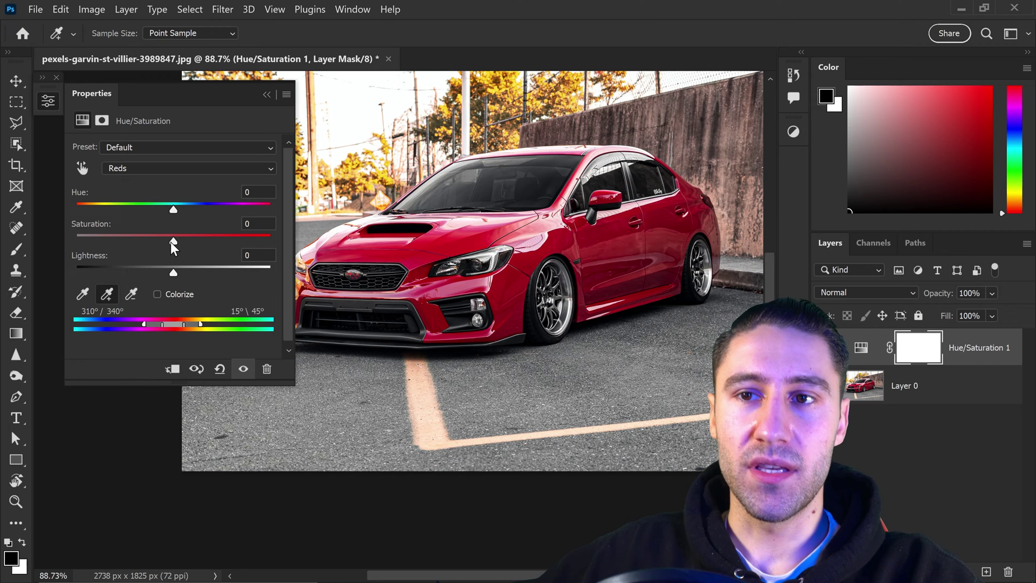
Preview Reds saturation at +100, then subtract the orange parking line and rusty wall from the range.
left_click_drag(173, 240, 271, 240)
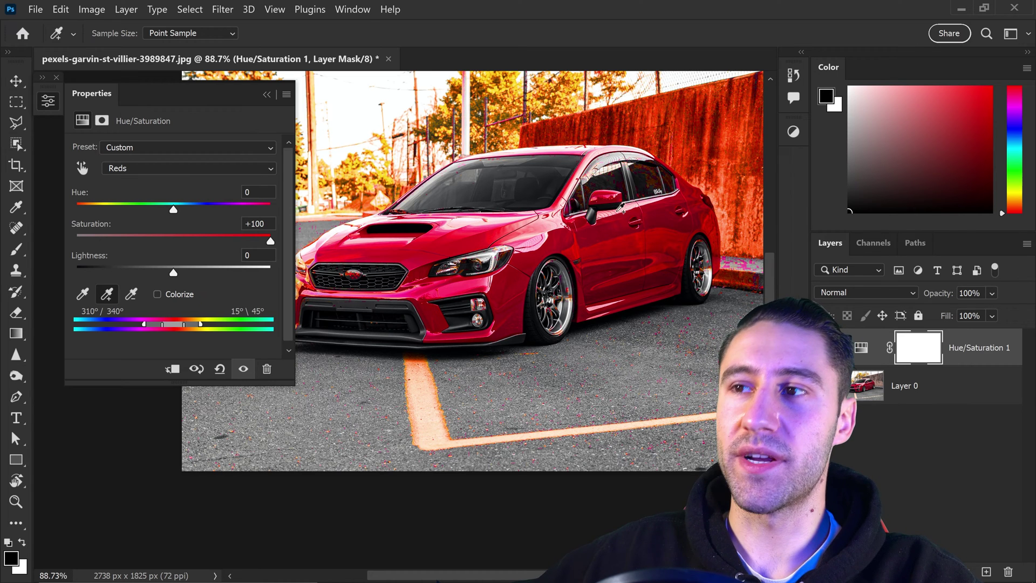
left_click_drag(670, 179, 651, 193)
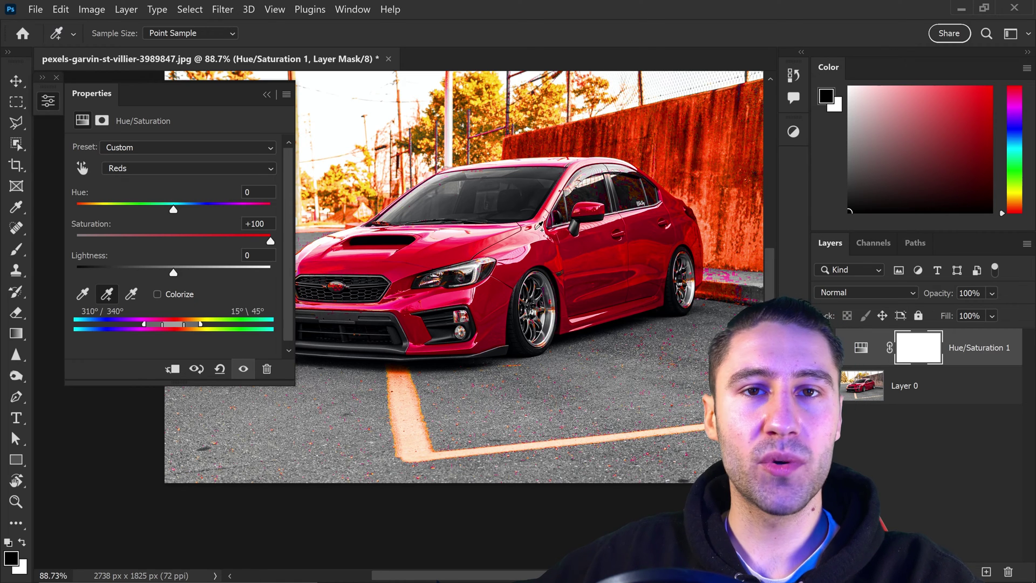
left_click(135, 293)
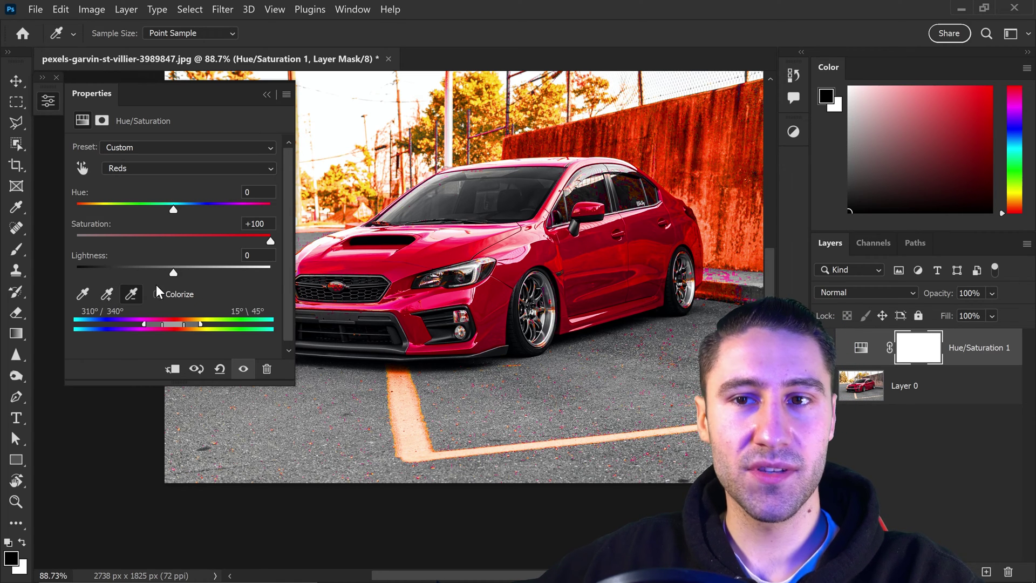
left_click(397, 411)
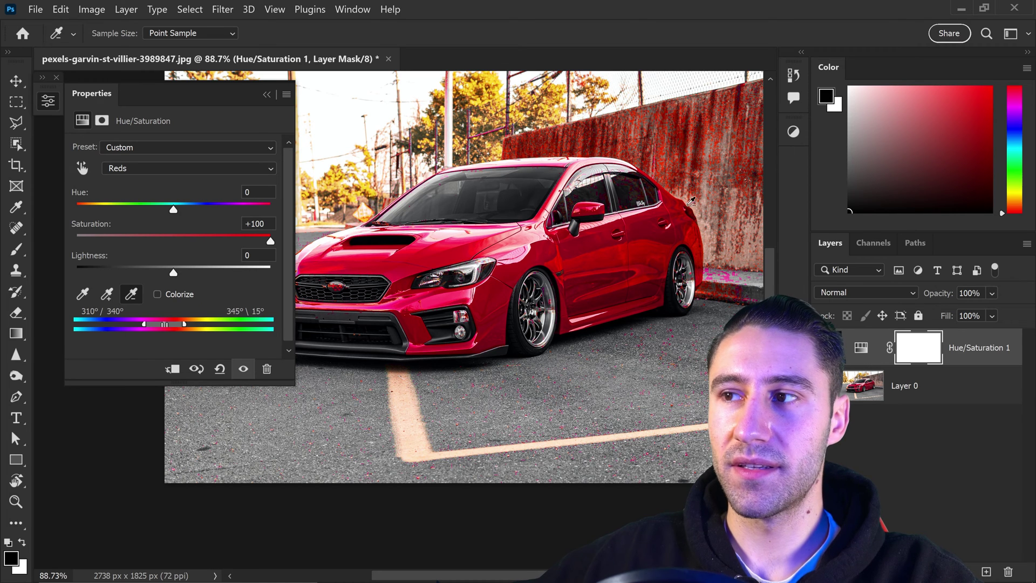
left_click(671, 121)
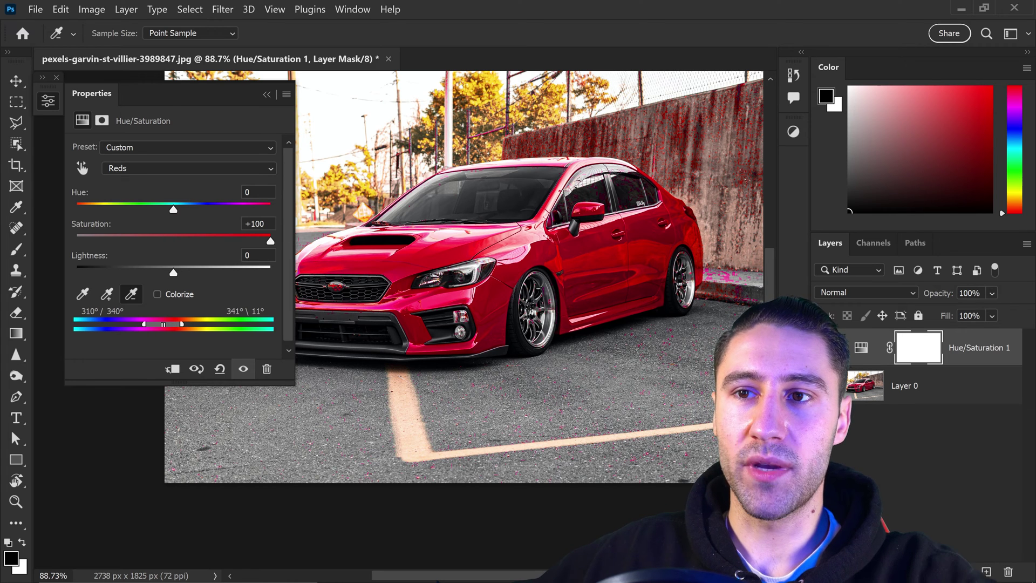
Reset Reds saturation to 0 and set Hue to -180, turning the car blue-teal.
double_click(258, 224)
type("0")
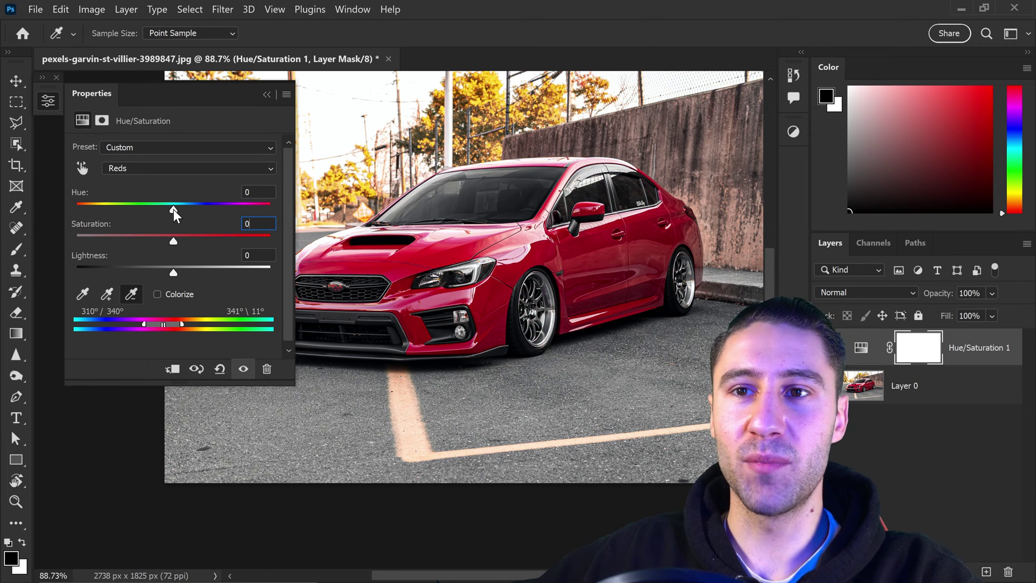
mouse_move(174, 209)
left_mouse_down()
mouse_move(81, 205)
mouse_move(269, 209)
mouse_move(76, 210)
left_mouse_up()
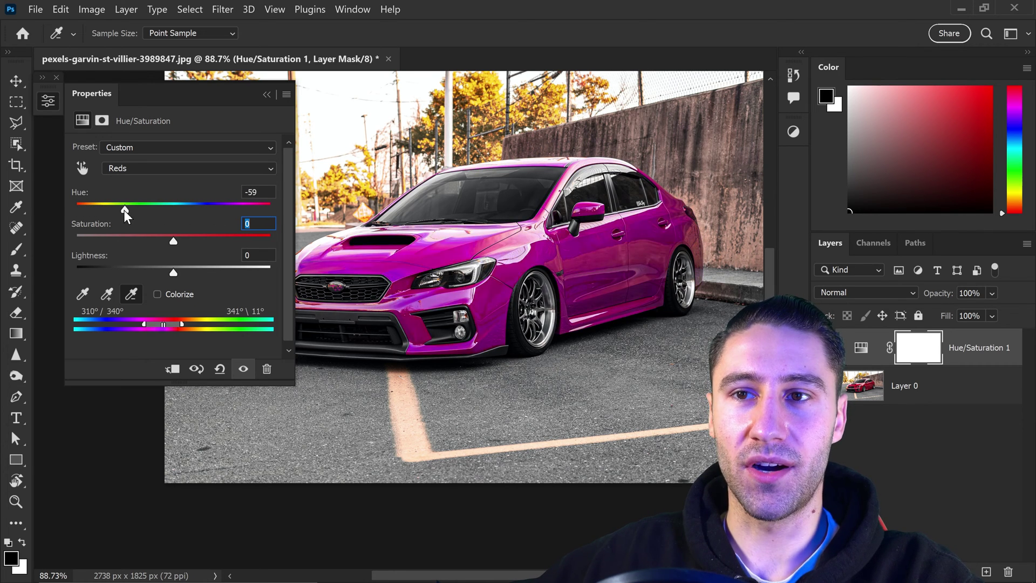
left_click_drag(489, 279, 500, 259)
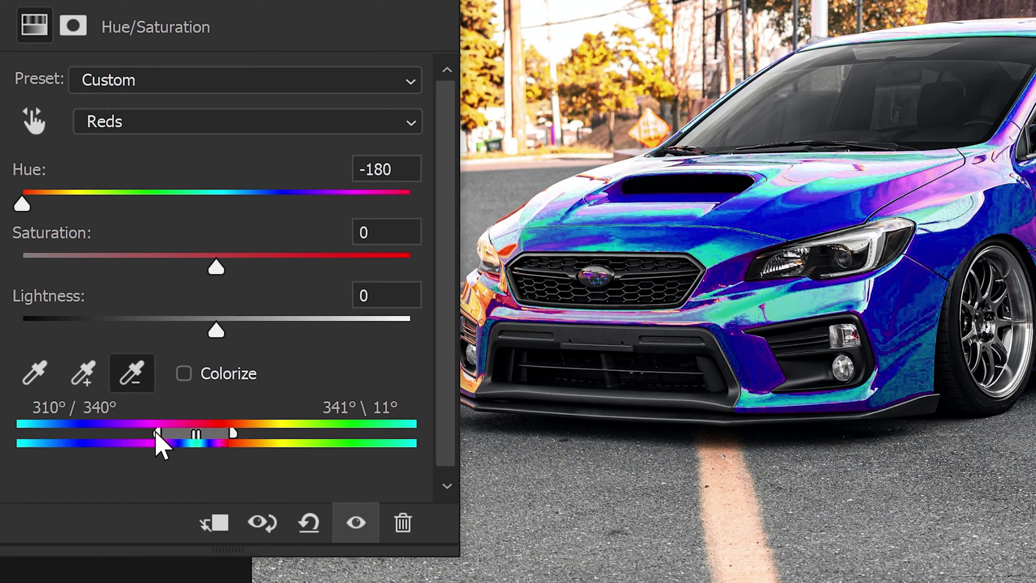
Extend the colour range sliders toward magenta and set Hue to -78 for a purple car.
left_click_drag(159, 435, 146, 436)
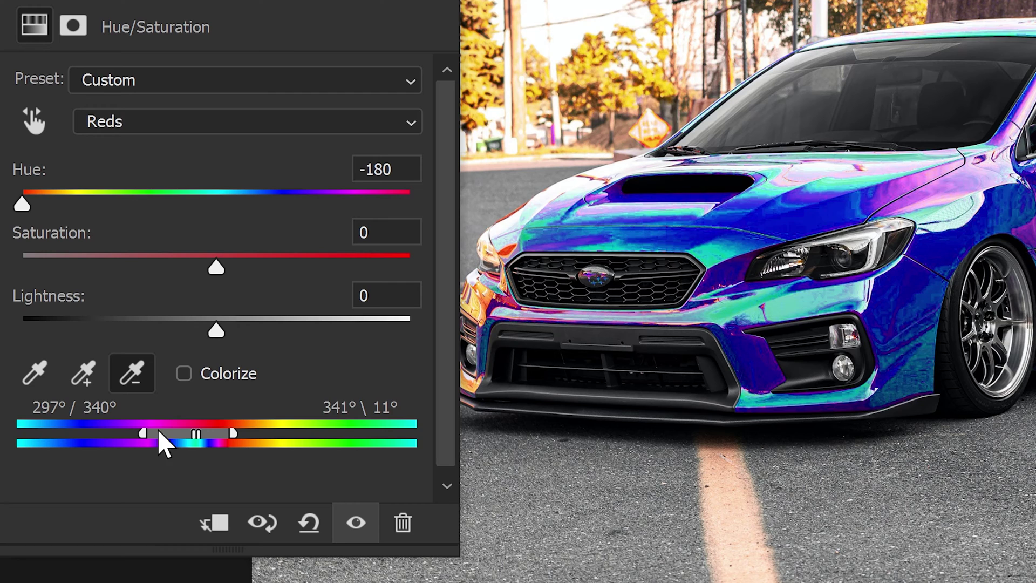
mouse_move(196, 438)
left_mouse_down()
mouse_move(177, 437)
mouse_move(235, 442)
left_mouse_up()
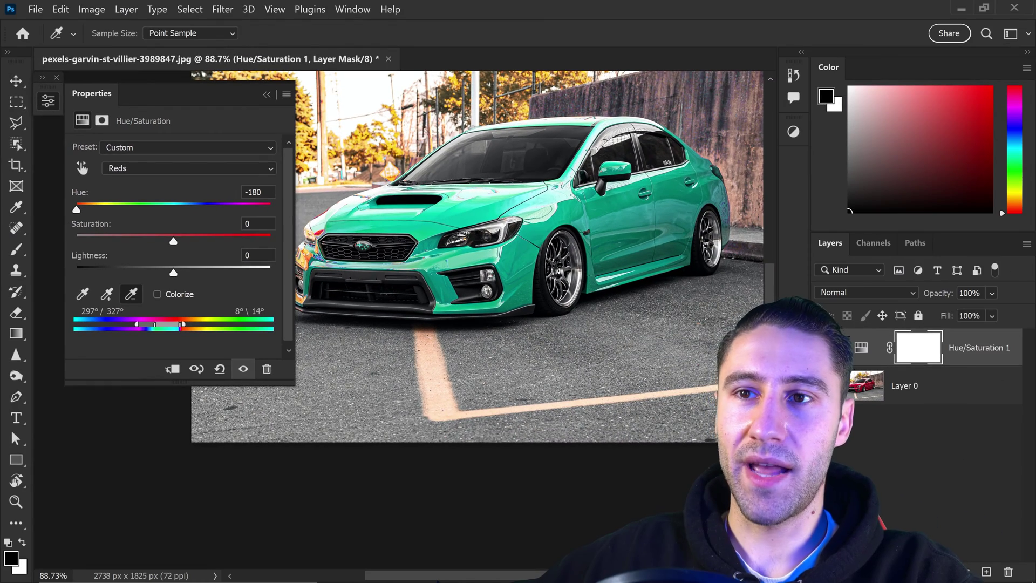
mouse_move(77, 210)
left_mouse_down()
mouse_move(216, 210)
mouse_move(119, 210)
left_mouse_up()
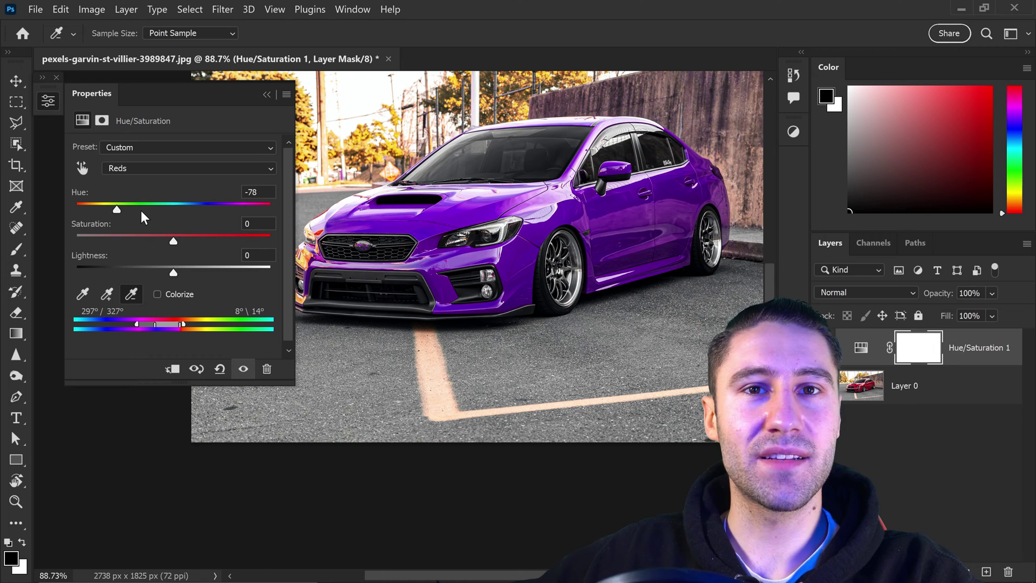
Collapse the Hue/Saturation properties and zoom to about 408% on the front bumper's orange spots.
left_click(266, 95)
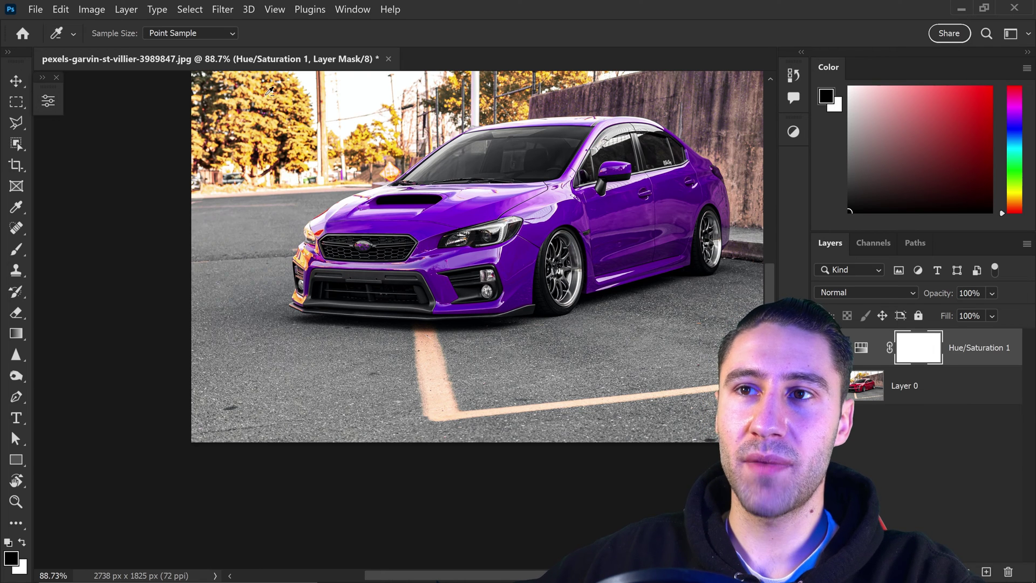
scroll(406, 222, "up", 2)
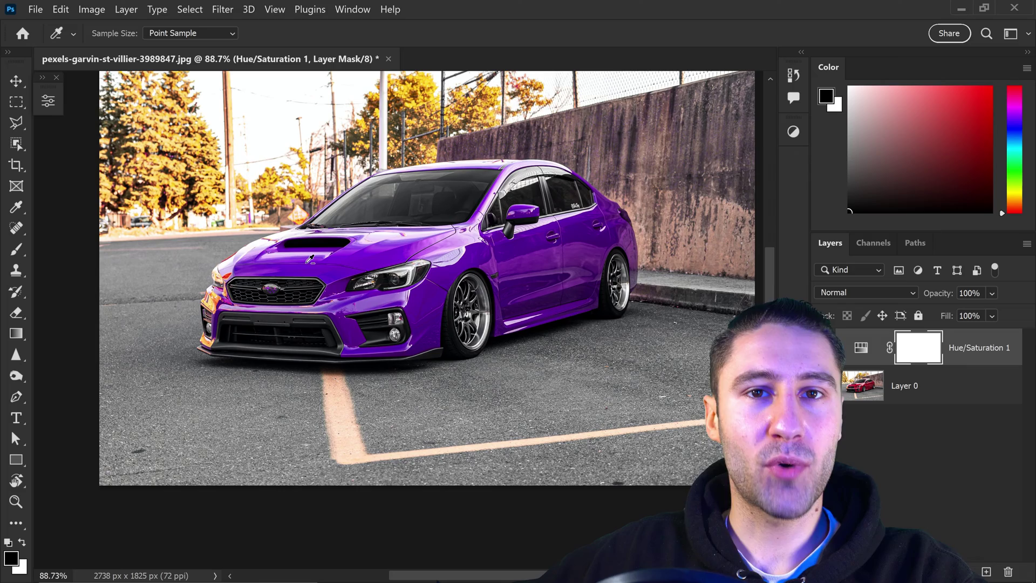
scroll(310, 259, "up", 2)
scroll(220, 297, "up", 1)
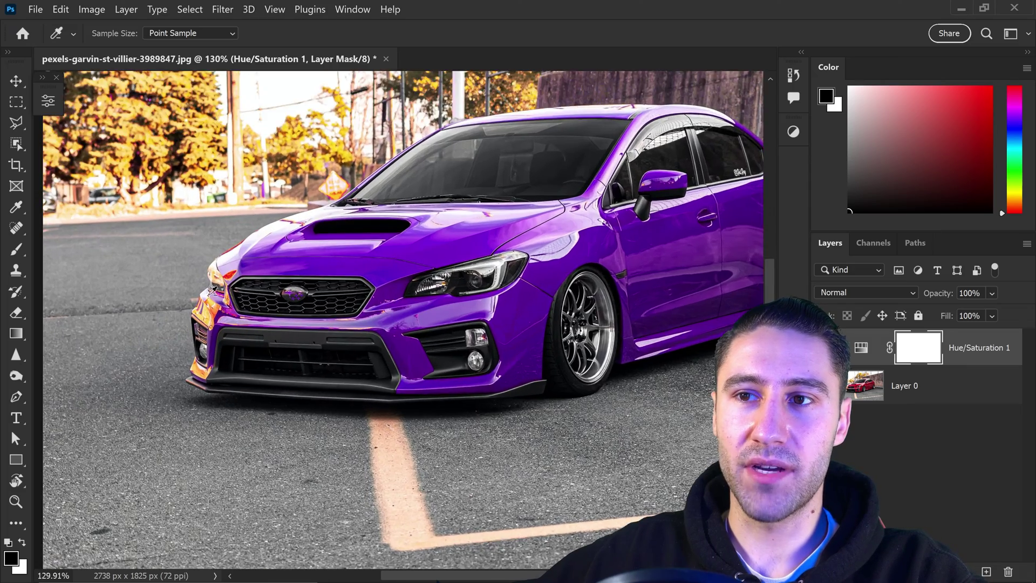
scroll(212, 282, "up", 2)
scroll(249, 248, "up", 1)
scroll(256, 253, "up", 1)
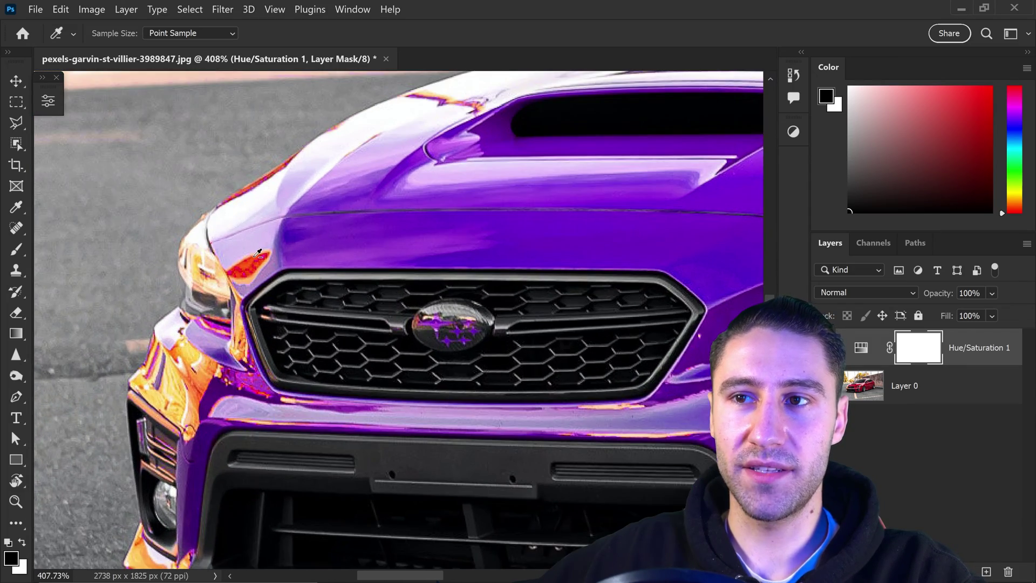
left_click_drag(317, 237, 351, 245)
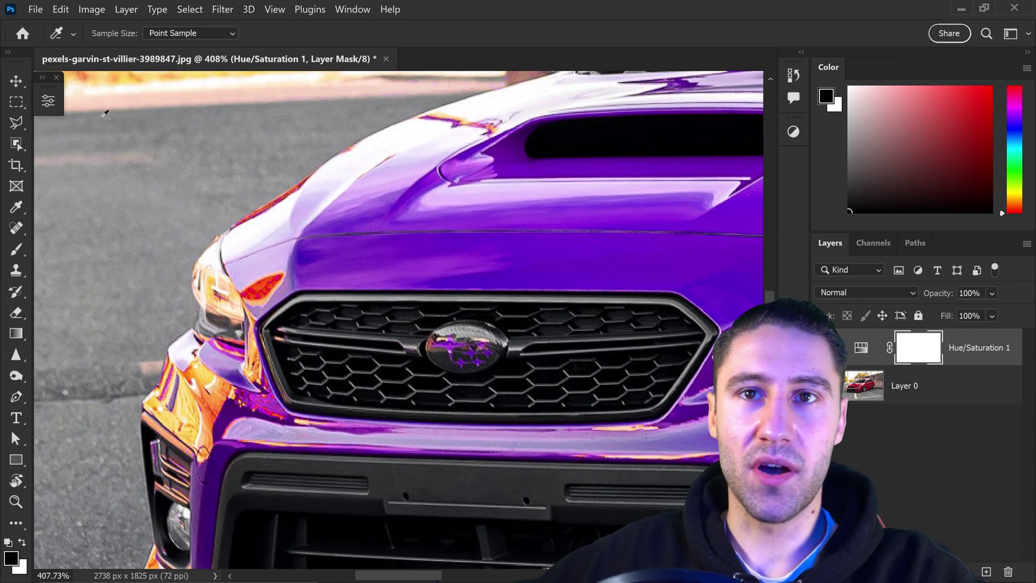
left_click(17, 80)
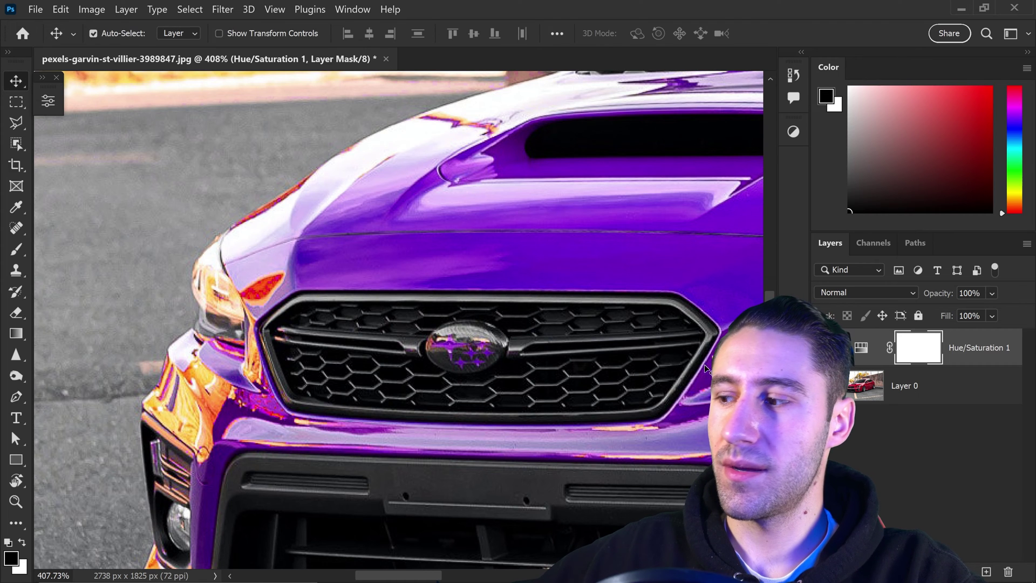
Create Layer 1 above the adjustment in Hue blend mode, with the Brush tool selected.
left_click(986, 574)
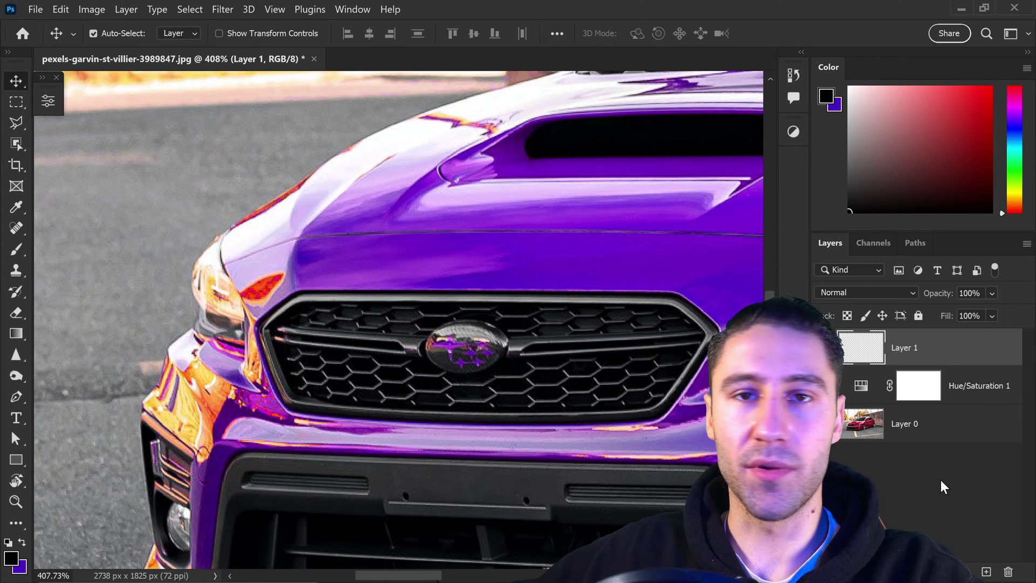
left_click(866, 293)
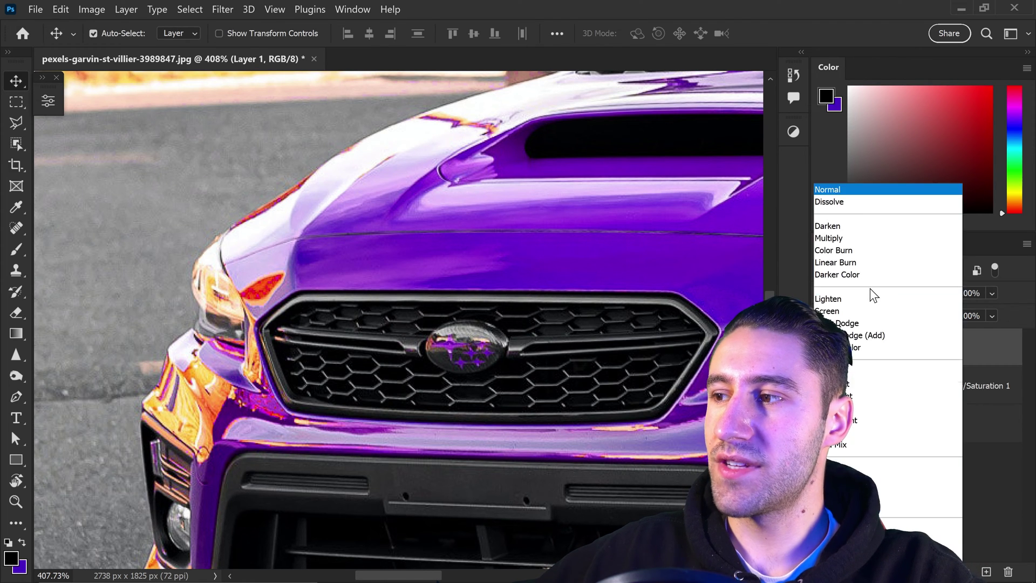
left_click(915, 506)
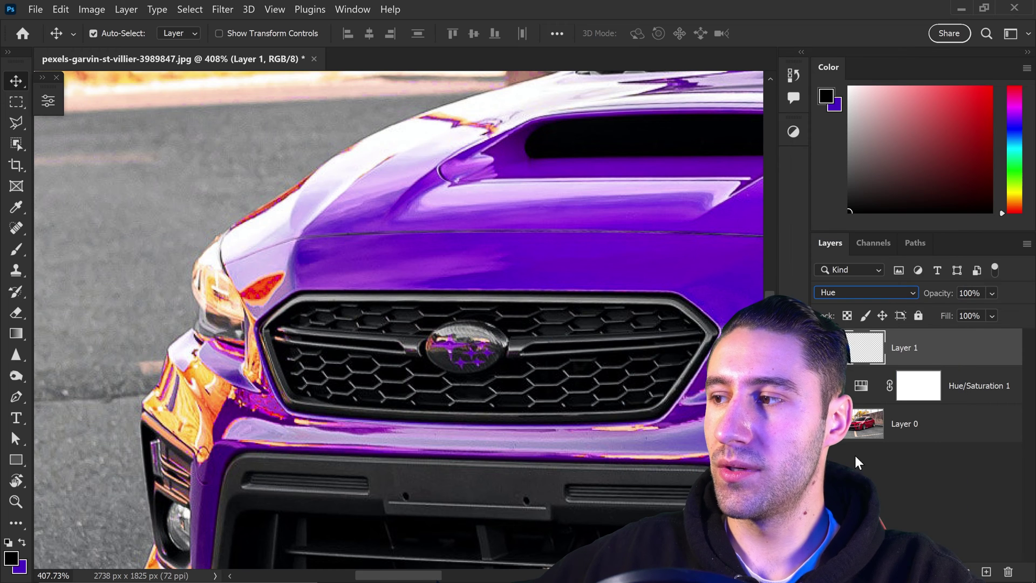
left_click(15, 249)
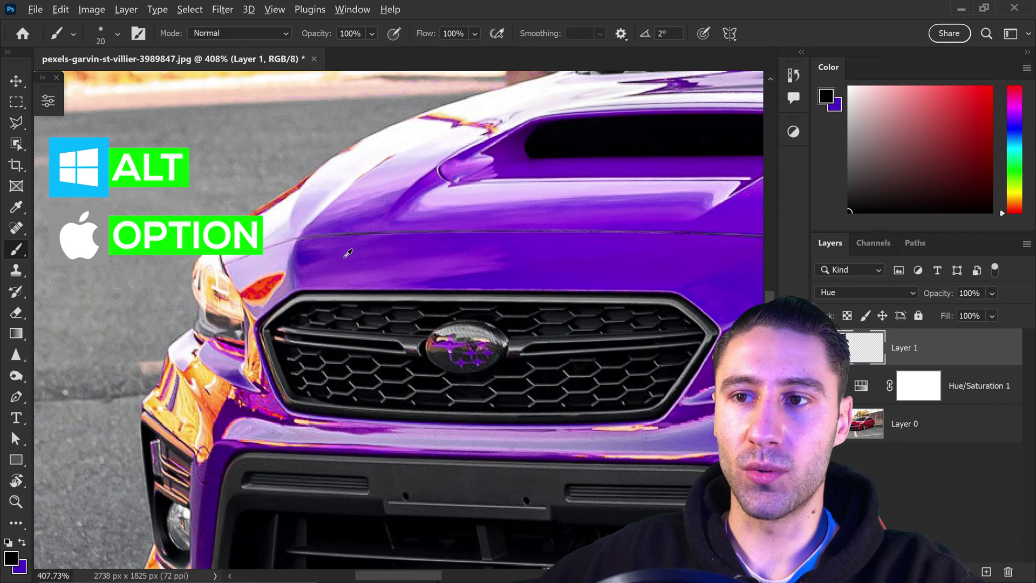
Alt-sample the hood's purple with the Brush to paint over the orange bumper spots.
left_click(498, 276, "alt")
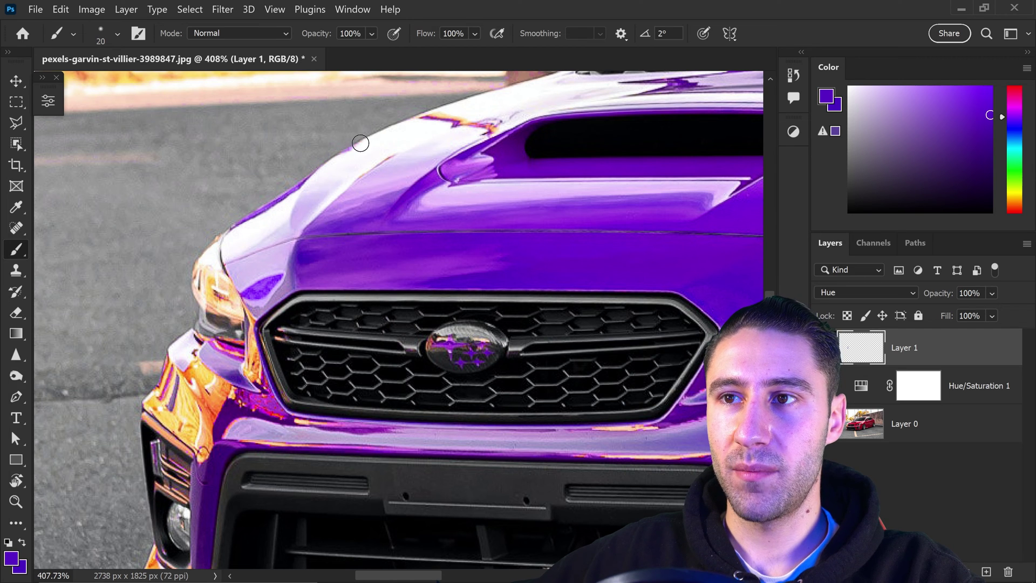
scroll(385, 179, "up", 3)
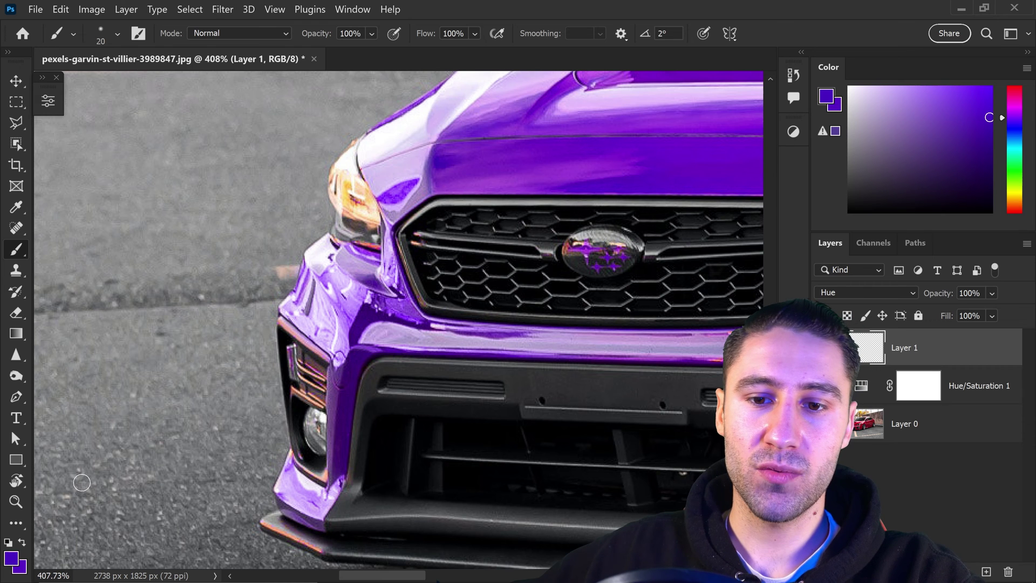
Set the foreground colour to black (000000) for brushing out the headlight's orange tint.
left_click(13, 559)
left_click_drag(209, 218, 73, 412)
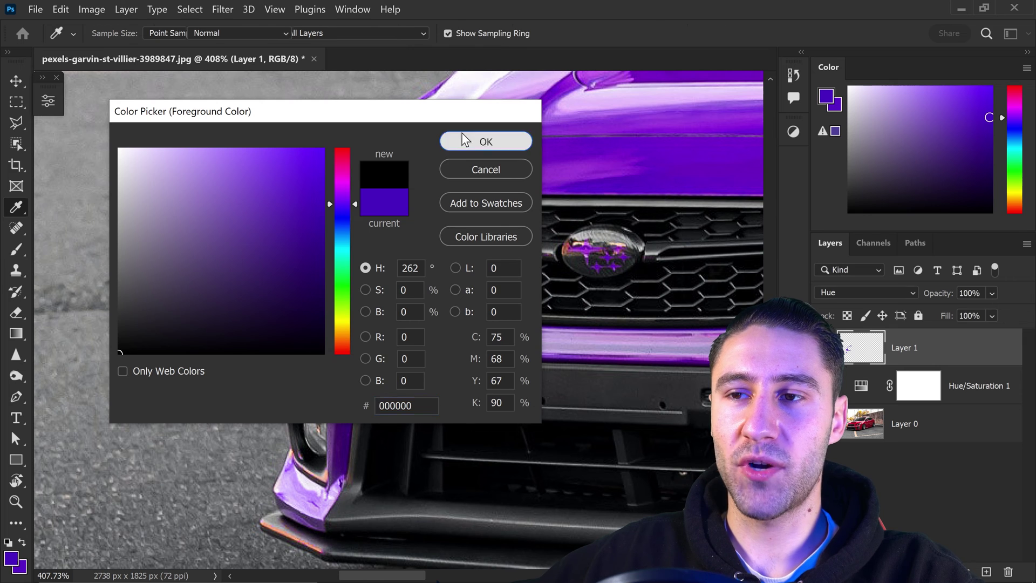
left_click(485, 142)
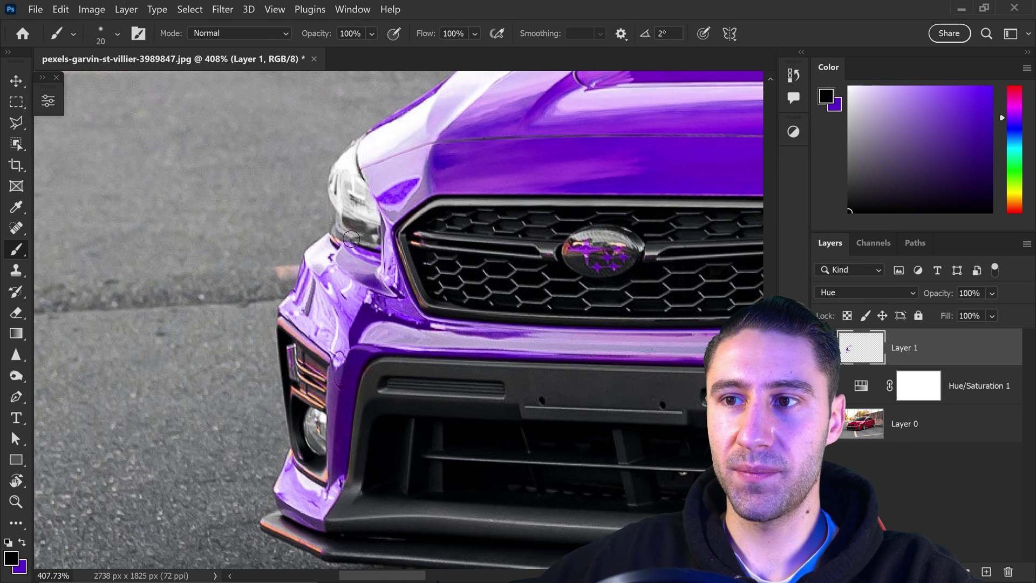
scroll(351, 237, "down", 3)
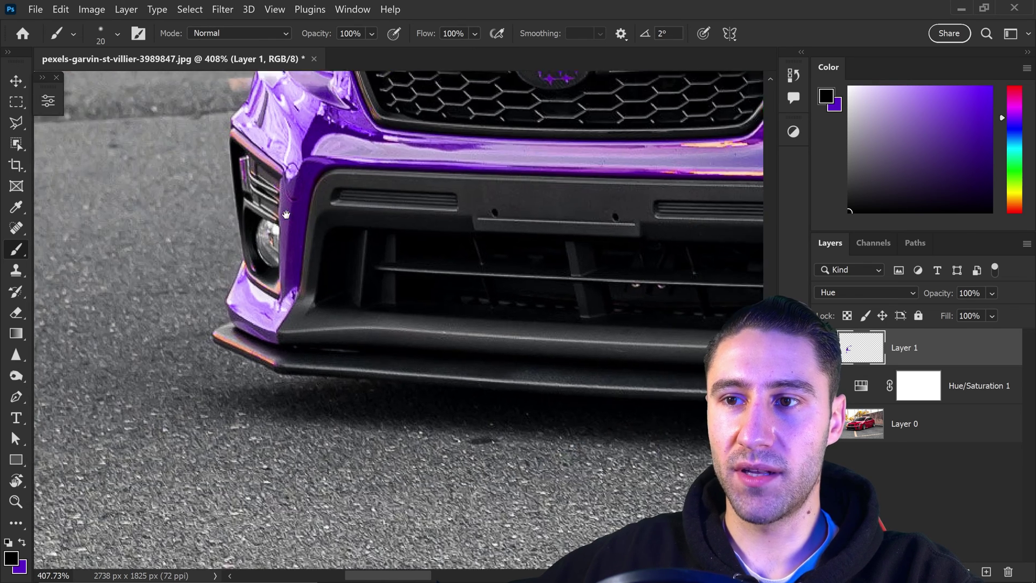
Pan from the lower bumper to view the whole purple car at about 107%.
left_click_drag(325, 300, 243, 186)
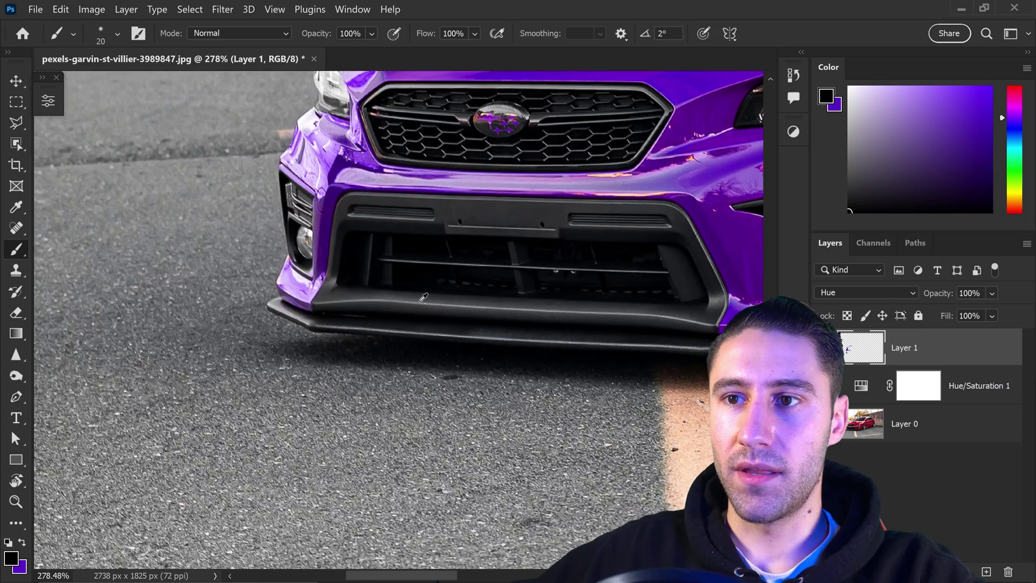
scroll(456, 282, "down", 2)
scroll(456, 281, "down", 2)
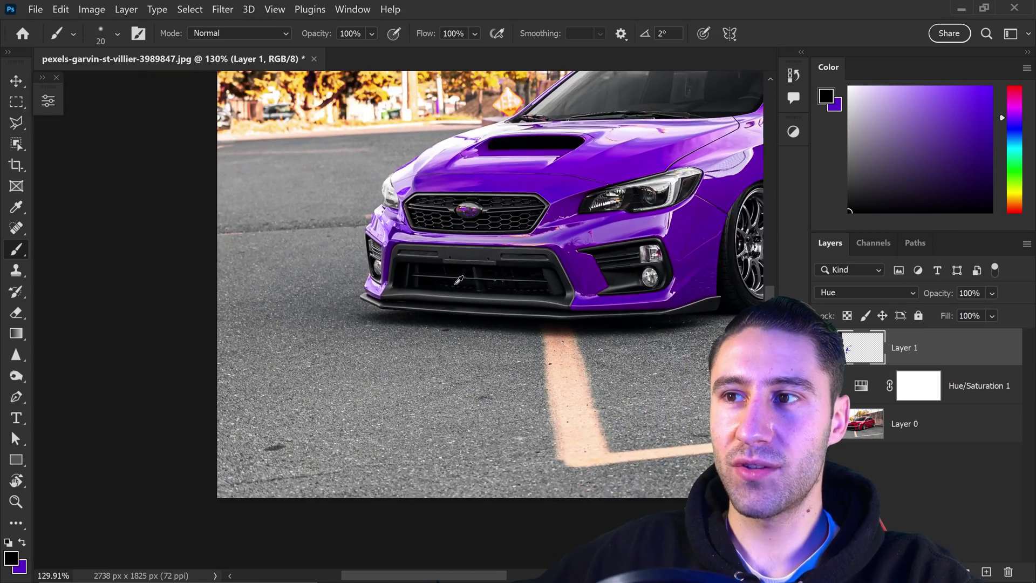
scroll(455, 282, "down", 2)
scroll(455, 282, "up", 1)
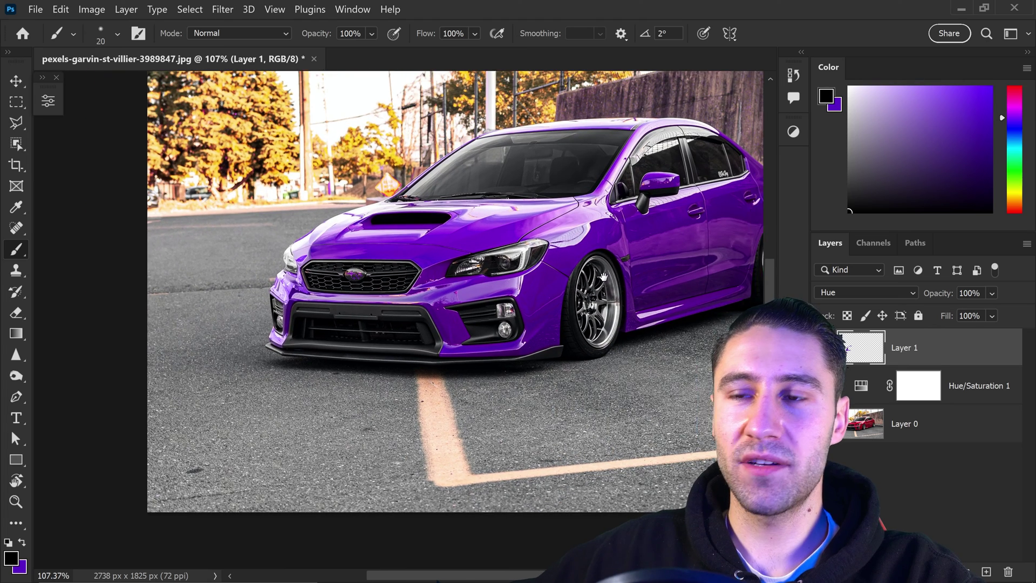
left_click_drag(604, 277, 571, 278)
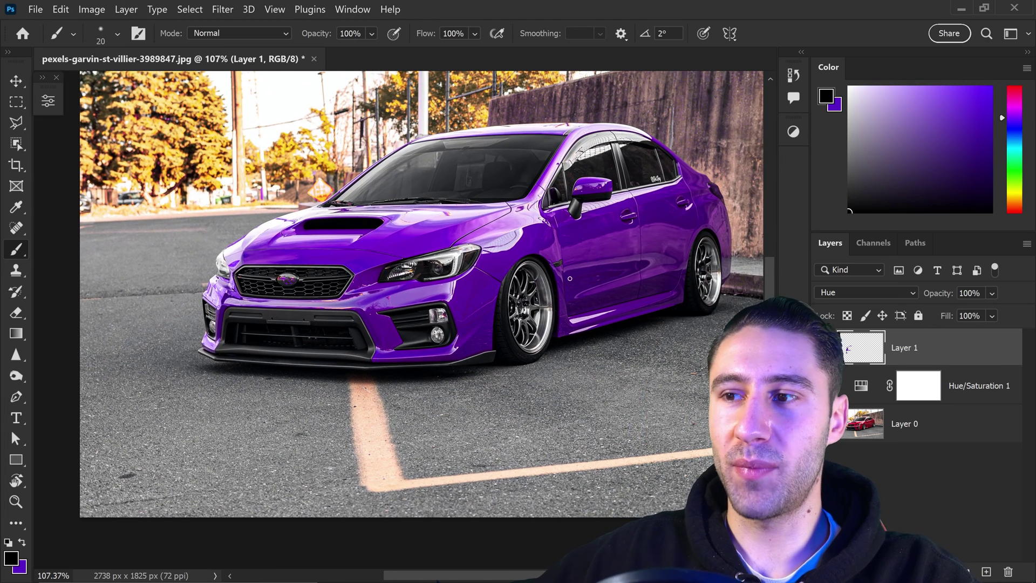